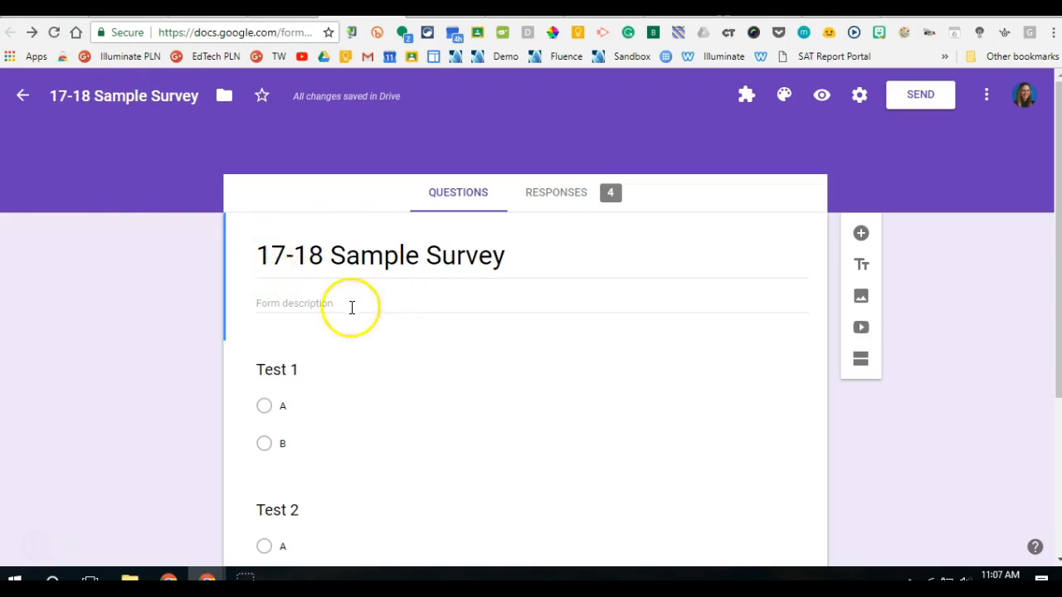
Review the 17-18 Sample Survey form's questions, its response summary charts and the linked response spreadsheet
{"action": "scroll", "coordinate": [339, 349], "scroll_direction": "down", "scroll_amount": 3}
{"action": "scroll", "coordinate": [338, 353], "scroll_direction": "up", "scroll_amount": 3}
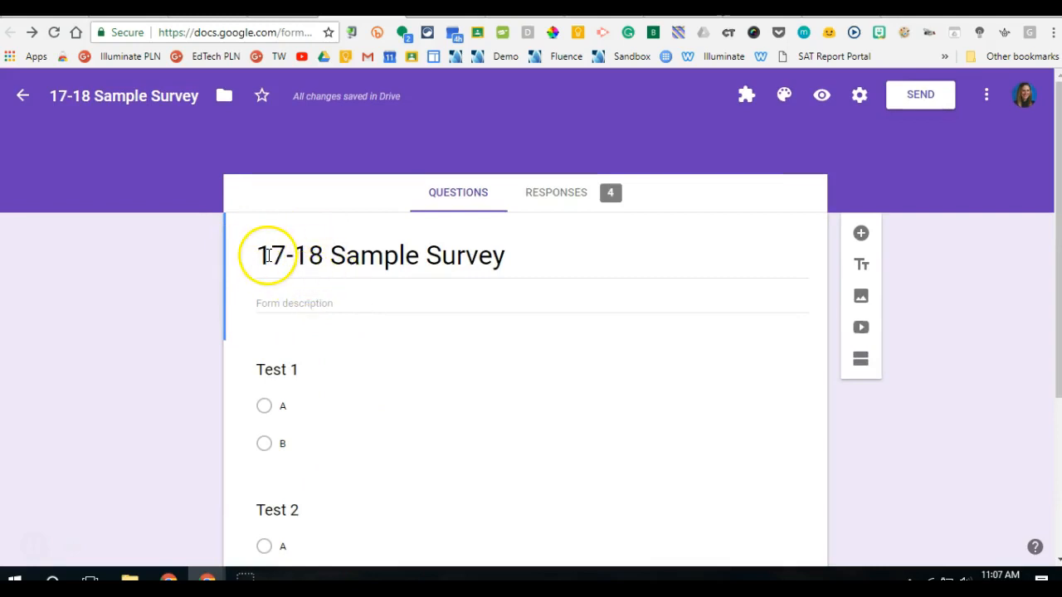
{"action": "left_click", "coordinate": [546, 193]}
{"action": "scroll", "coordinate": [473, 399], "scroll_direction": "down", "scroll_amount": 10}
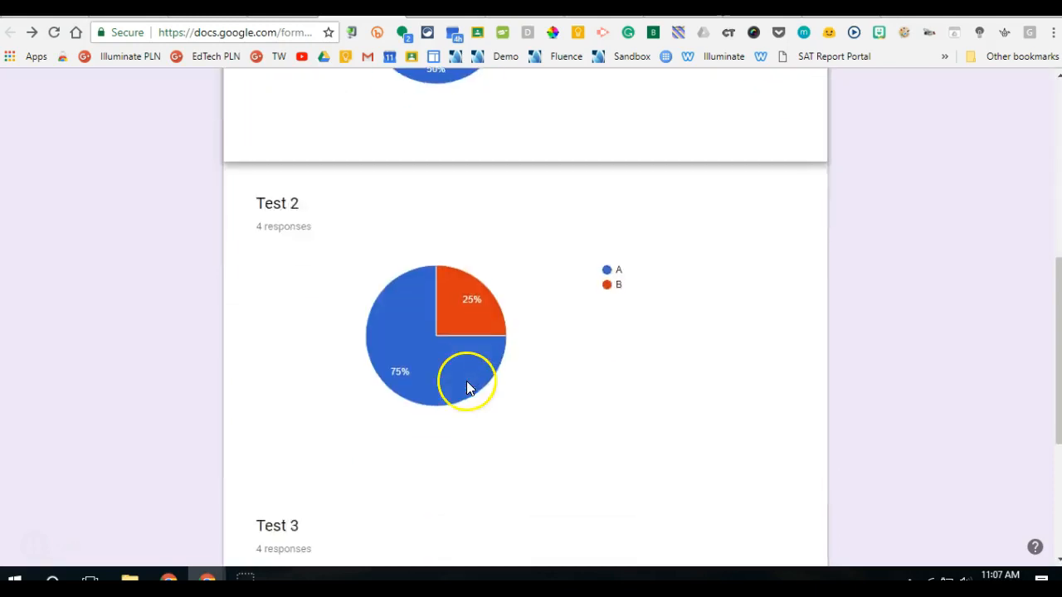
{"action": "scroll", "coordinate": [472, 386], "scroll_direction": "up", "scroll_amount": 10}
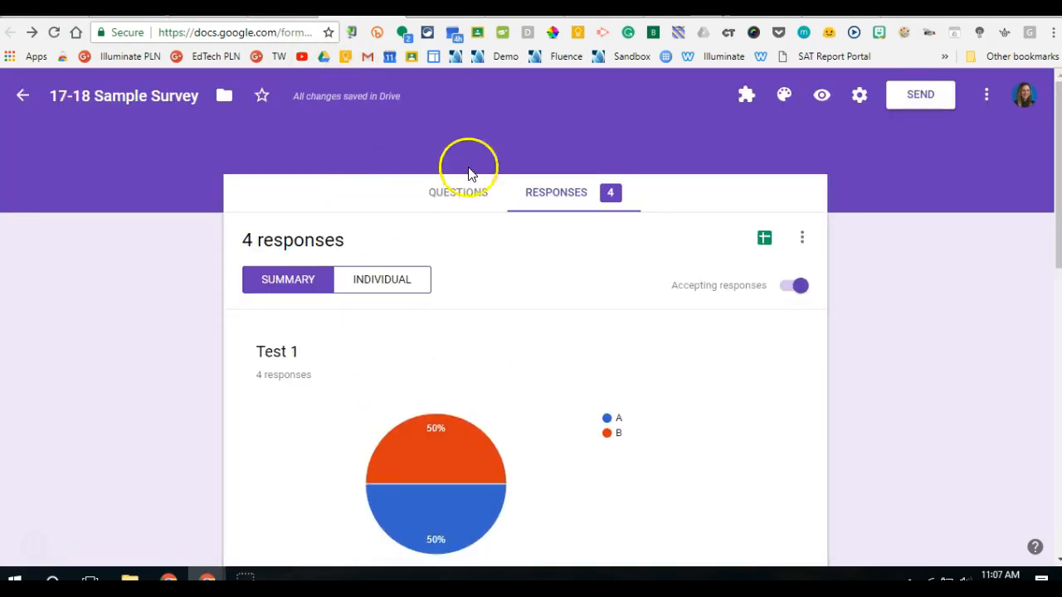
{"action": "left_click", "coordinate": [445, 8]}
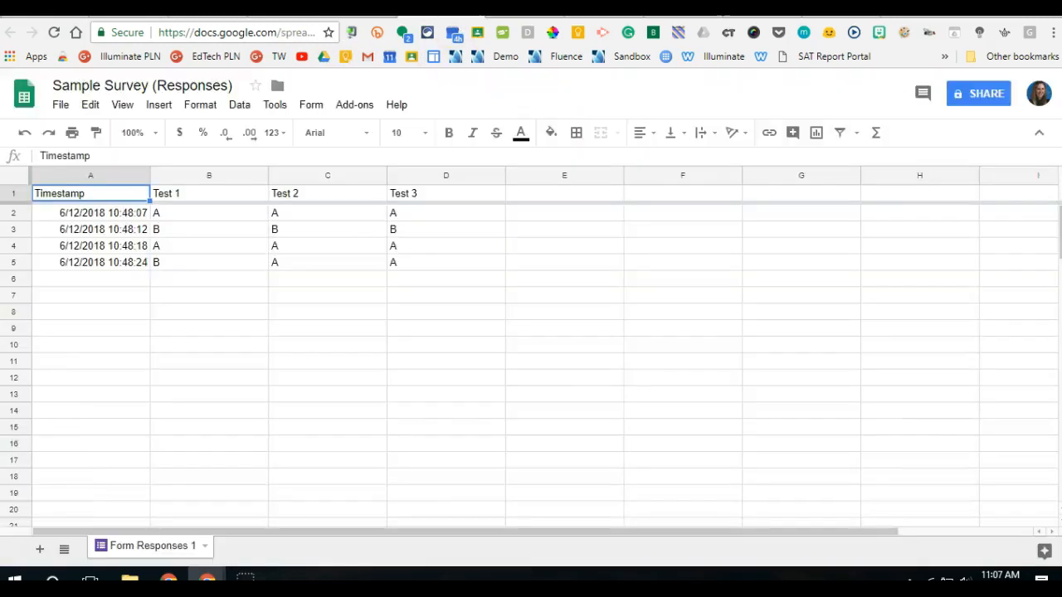
{"action": "left_click", "coordinate": [362, 9]}
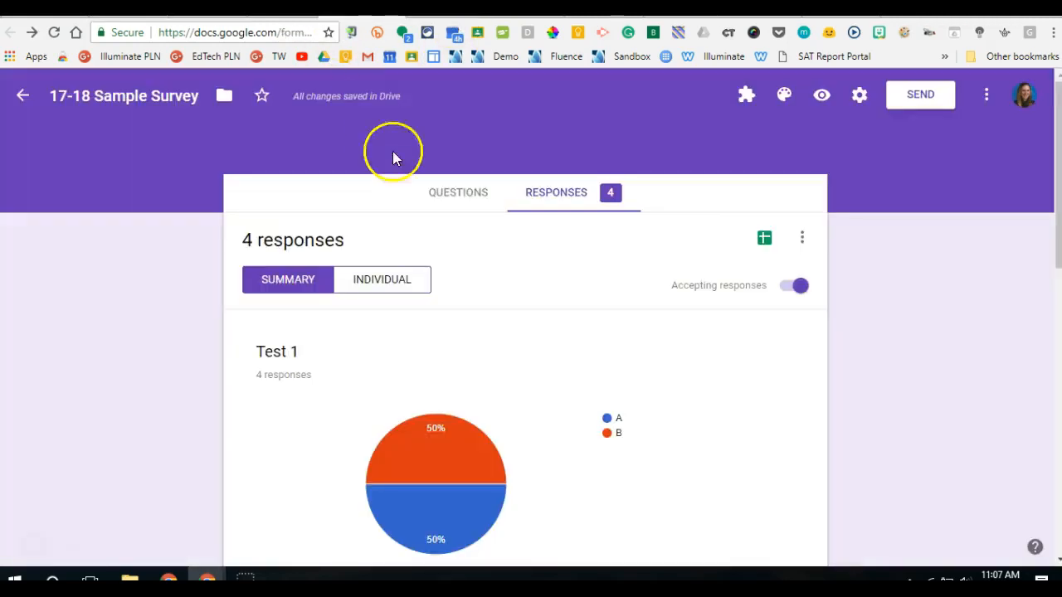
Make a copy of the 17-18 form named "18-19 Sample Survey" in My Drive
{"action": "left_click", "coordinate": [987, 97]}
{"action": "left_click", "coordinate": [958, 186]}
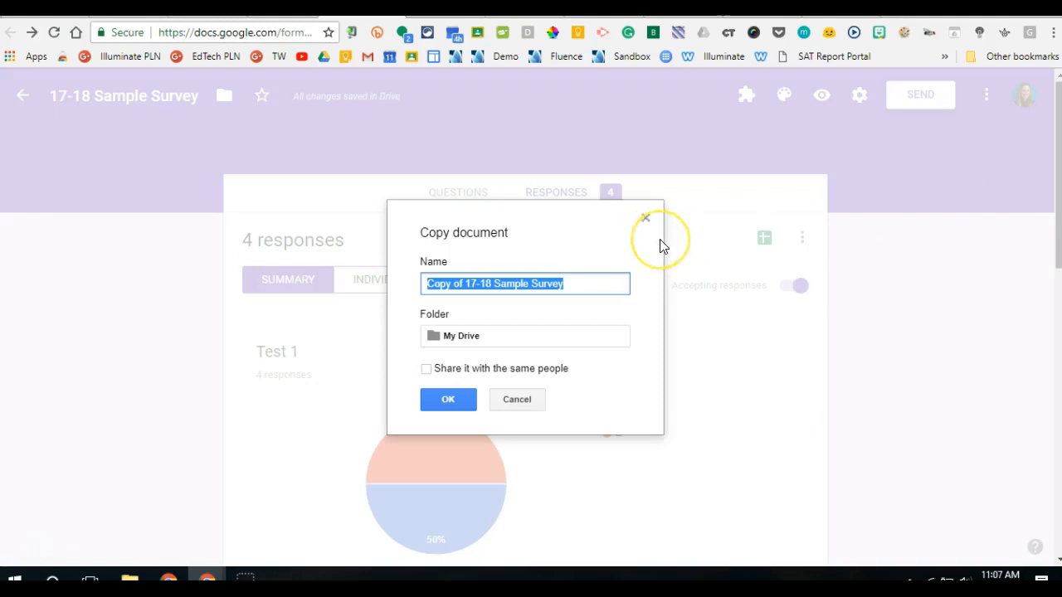
{"action": "left_click_drag", "start_coordinate": [493, 284], "coordinate": [440, 288]}
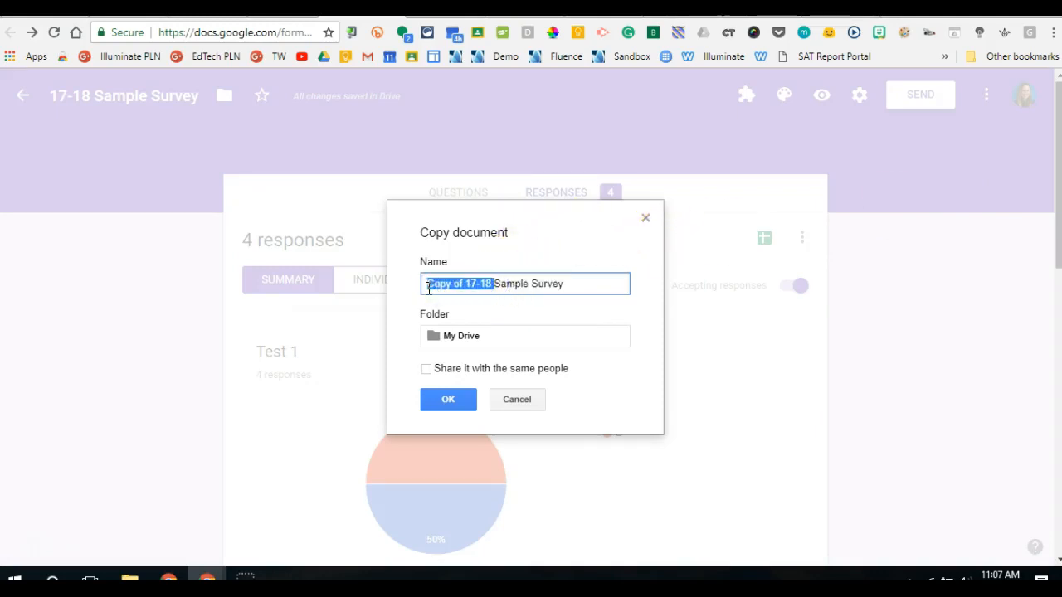
{"action": "type", "text": "18"}
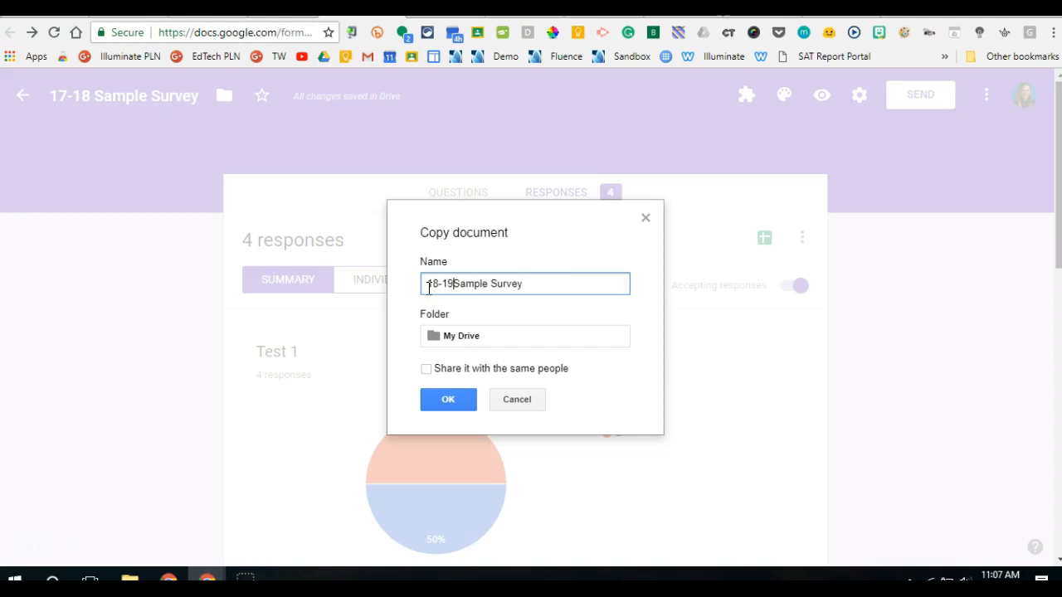
{"action": "left_click", "coordinate": [445, 400]}
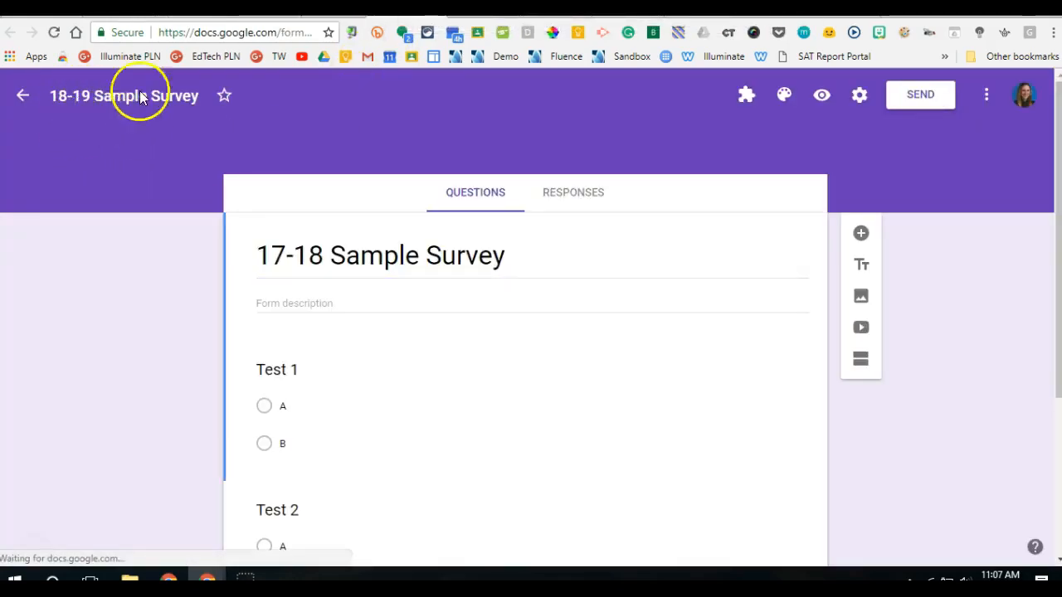
Change the title heading inside the copied form to "18-19 Sample Survey"
{"action": "triple_click", "coordinate": [276, 256]}
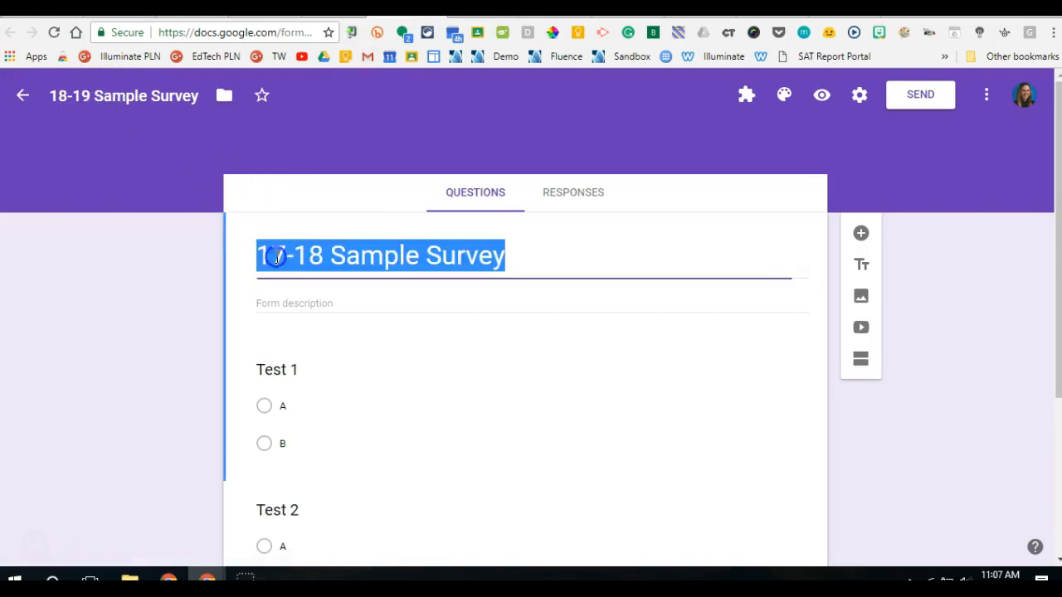
{"action": "left_click", "coordinate": [272, 256]}
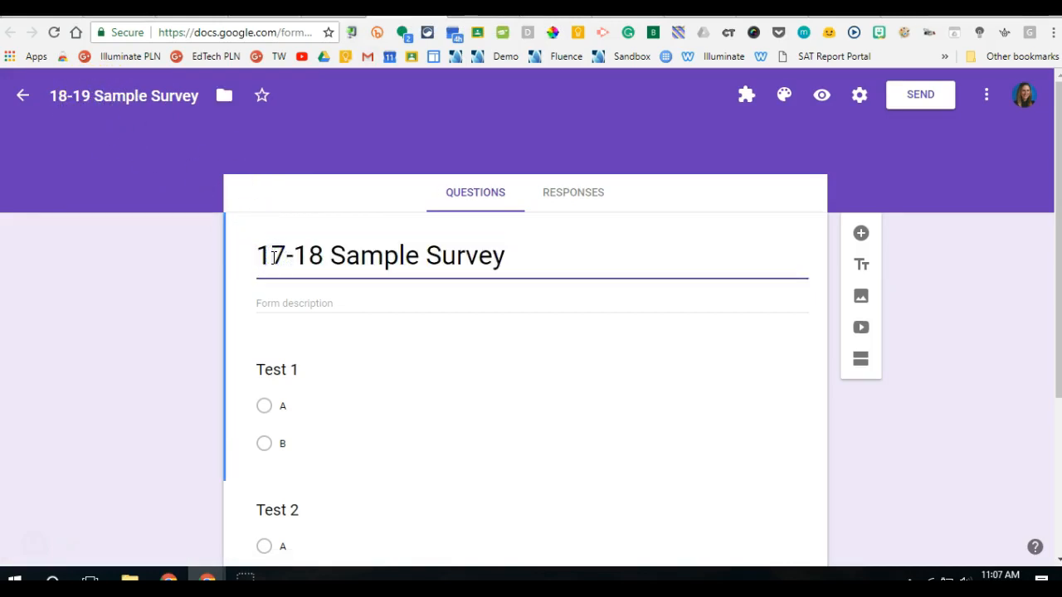
{"action": "key", "text": "Delete"}
{"action": "type", "text": "8"}
{"action": "key", "text": "Right"}
{"action": "key", "text": "Right"}
{"action": "key", "text": "Delete"}
{"action": "type", "text": "9"}
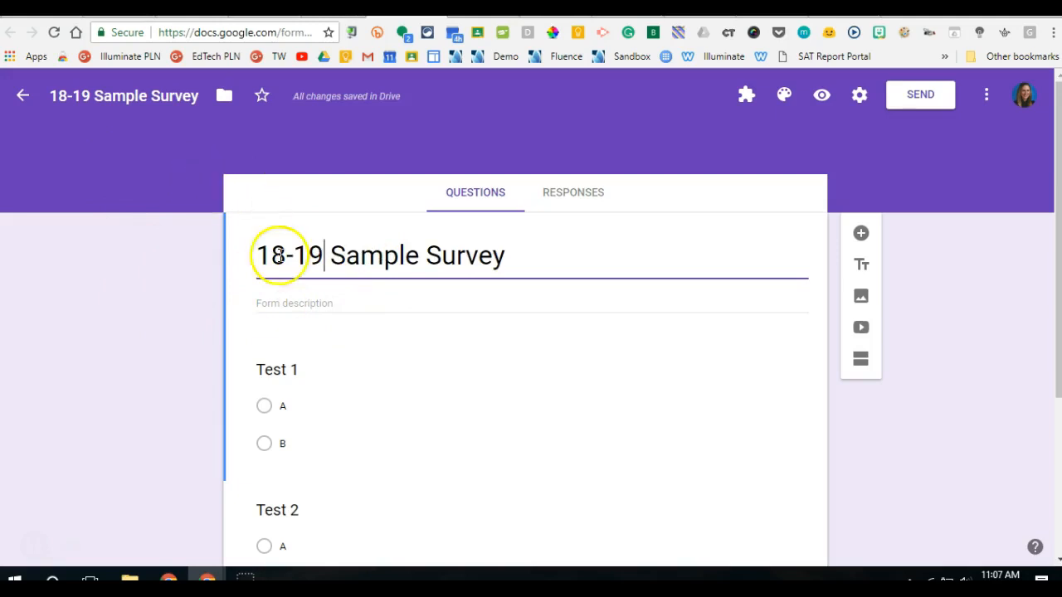
Create a new response spreadsheet named "18-19 Sample Survey (Responses)" for the copied form
{"action": "left_click", "coordinate": [569, 198]}
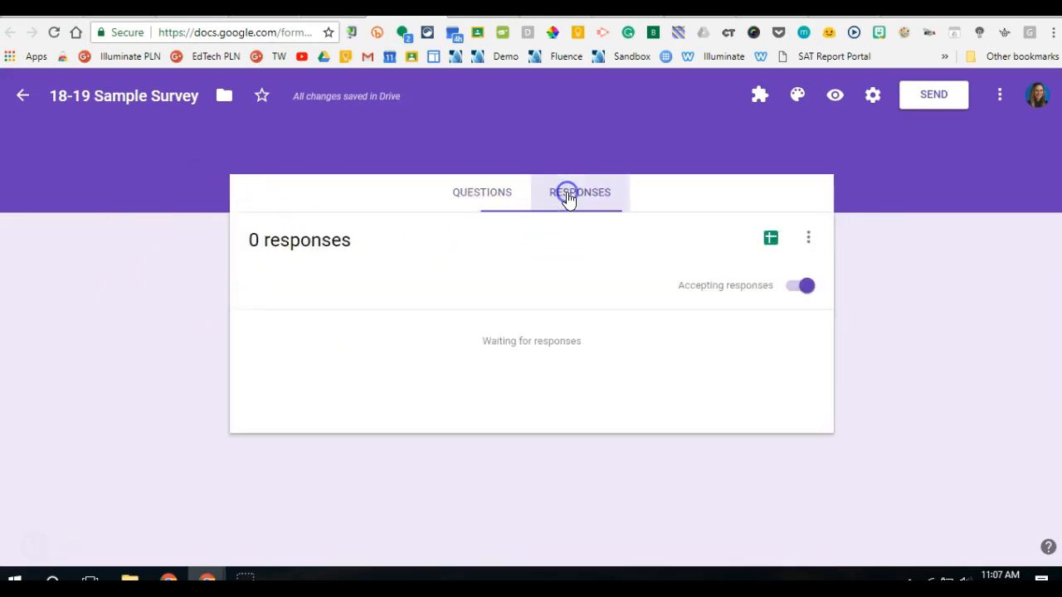
{"action": "left_click", "coordinate": [770, 241]}
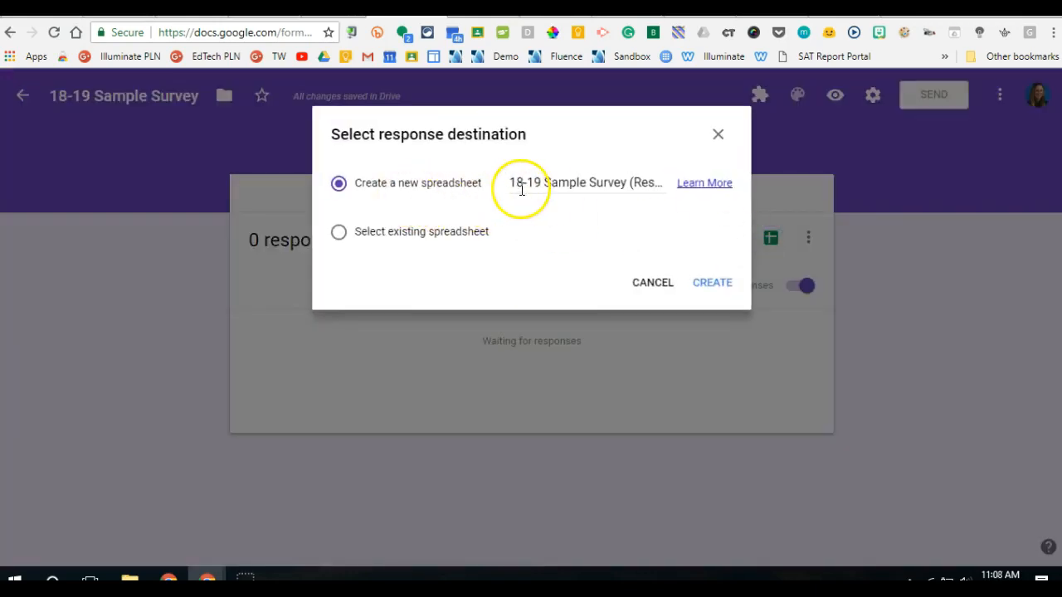
{"action": "left_click", "coordinate": [708, 287]}
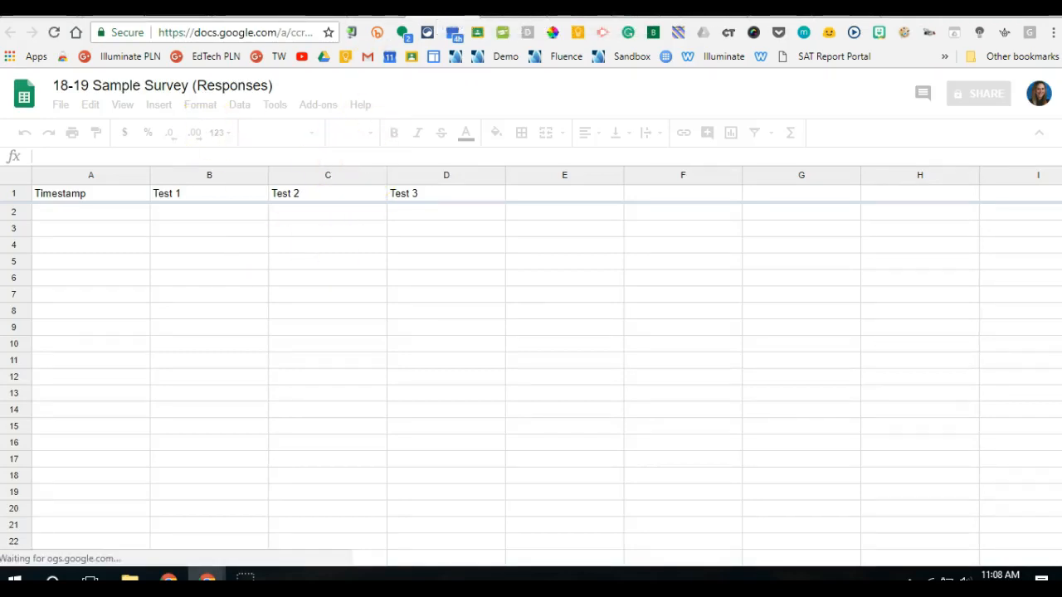
Compare the original form's responses and spreadsheet with the copied form's responses and questions
{"action": "left_click", "coordinate": [308, 12]}
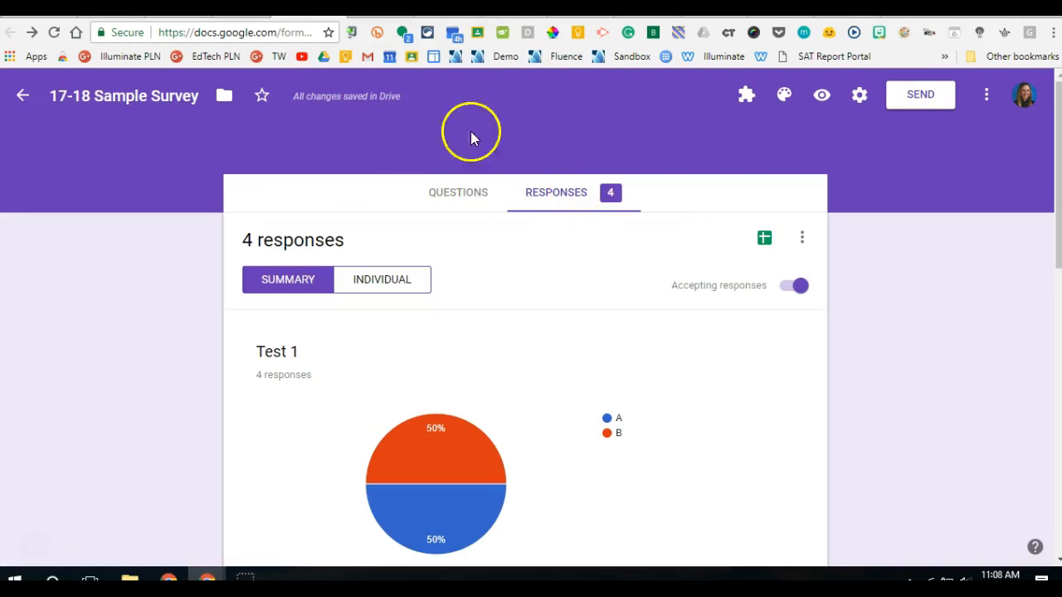
{"action": "left_click", "coordinate": [508, 12]}
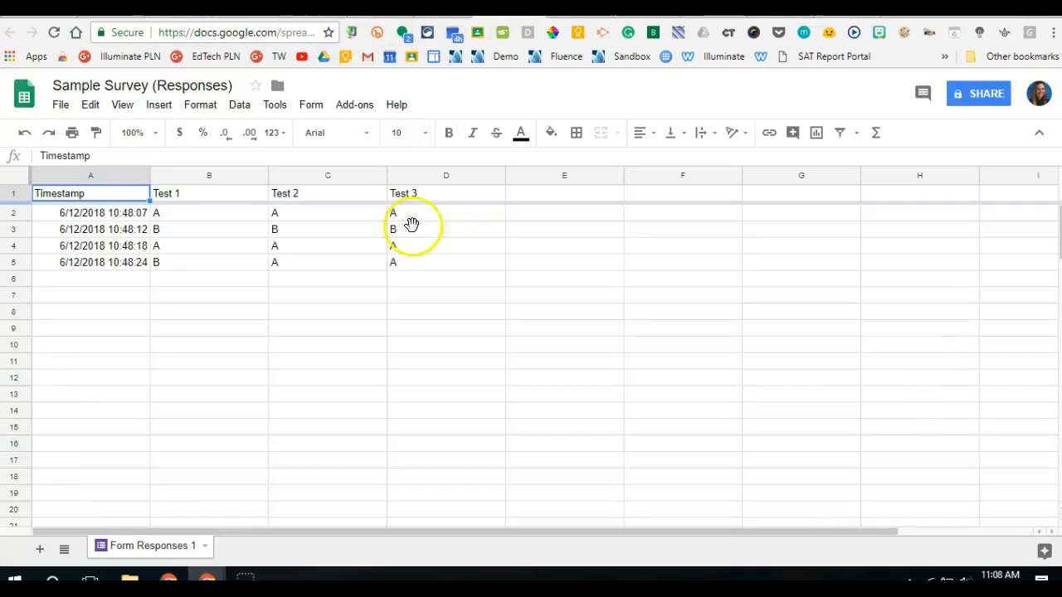
{"action": "left_click", "coordinate": [373, 11]}
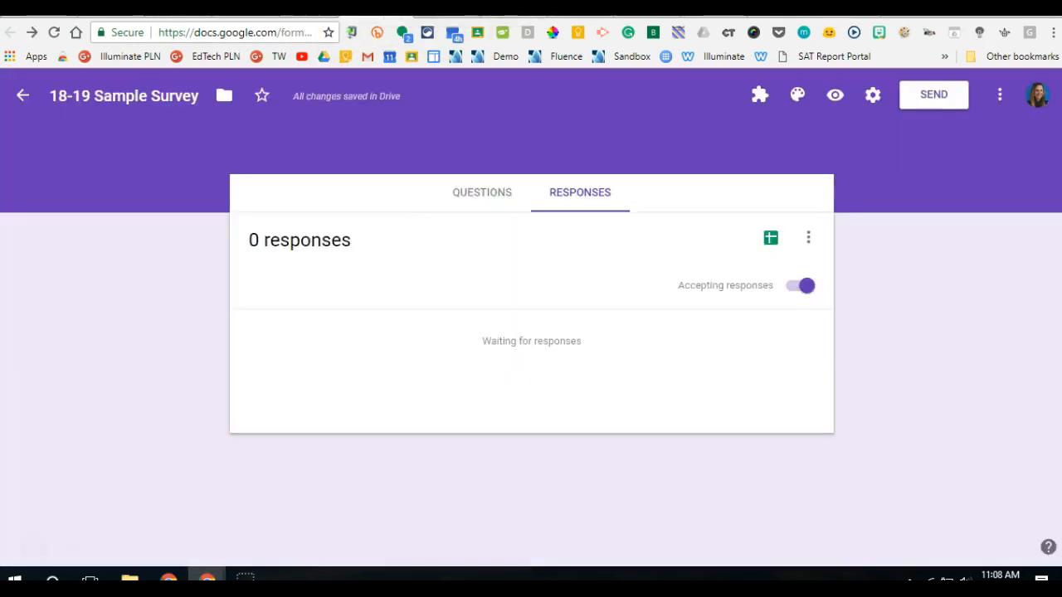
{"action": "left_click", "coordinate": [492, 197]}
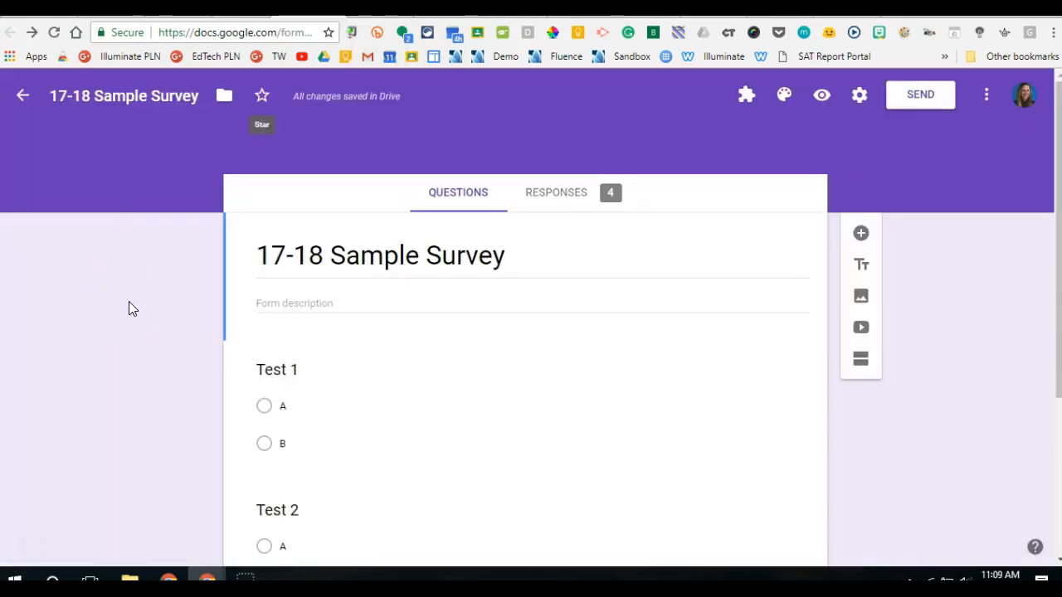
Remove the "17-18" prefix from the original form's title and file name so both read "Sample Survey"
{"action": "left_click", "coordinate": [331, 257]}
{"action": "left_click_drag", "start_coordinate": [332, 254], "coordinate": [270, 256]}
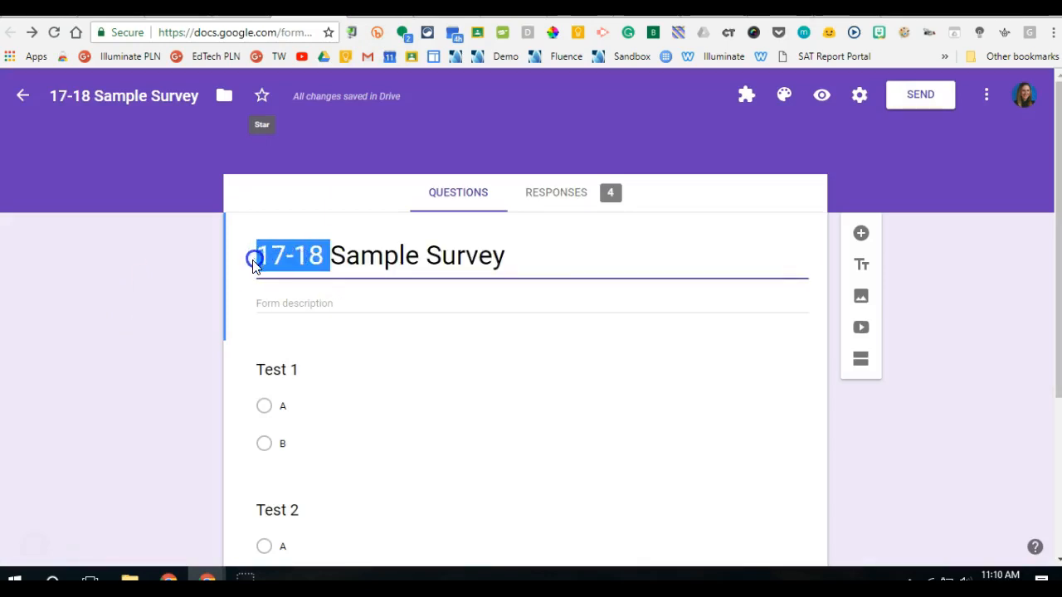
{"action": "key", "text": "BackSpace"}
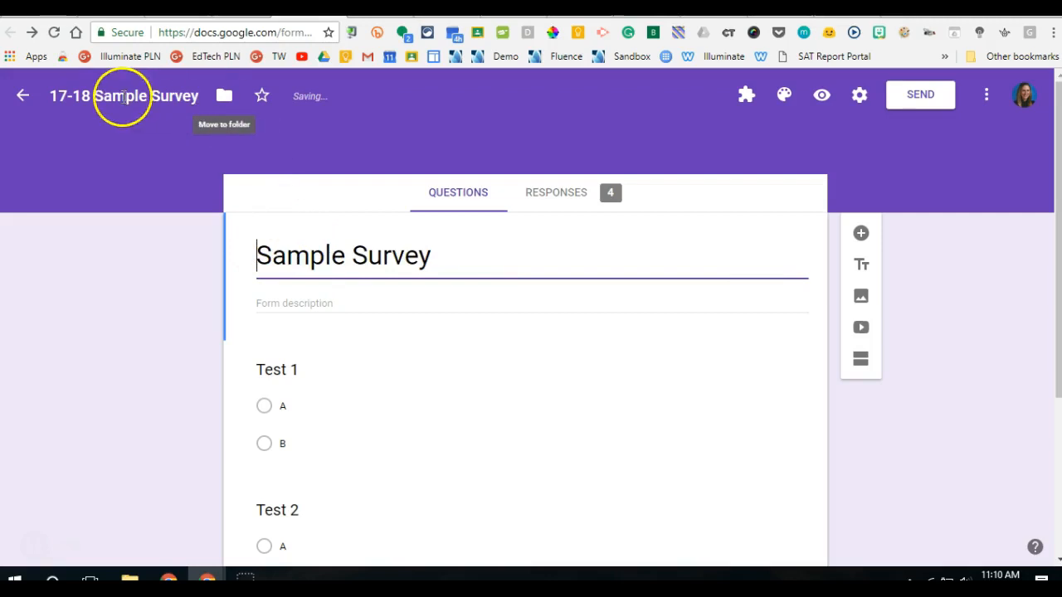
{"action": "left_click", "coordinate": [94, 94]}
{"action": "left_click_drag", "start_coordinate": [94, 94], "coordinate": [50, 97]}
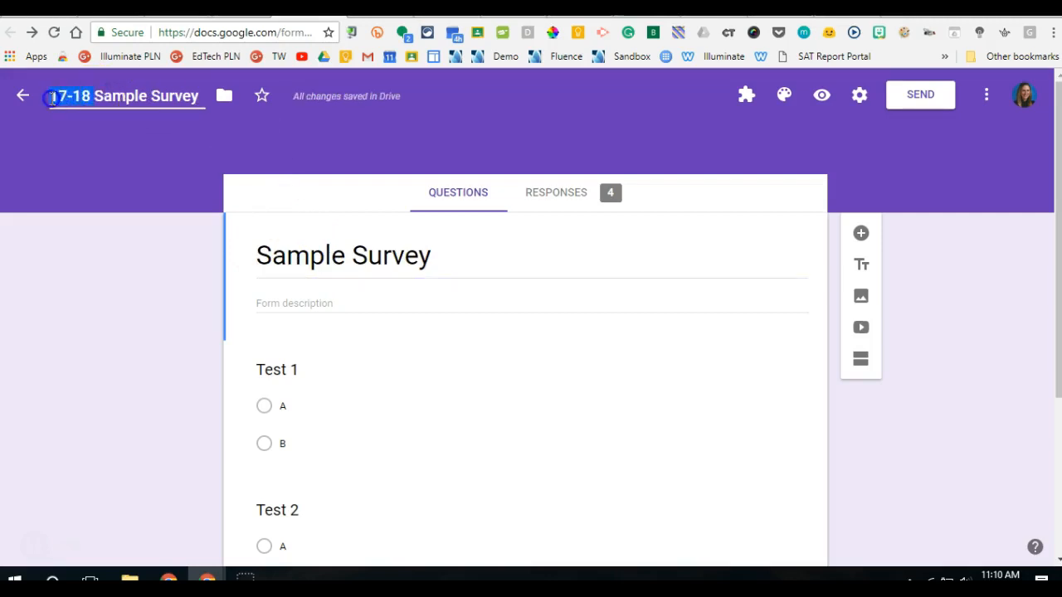
{"action": "key", "text": "BackSpace"}
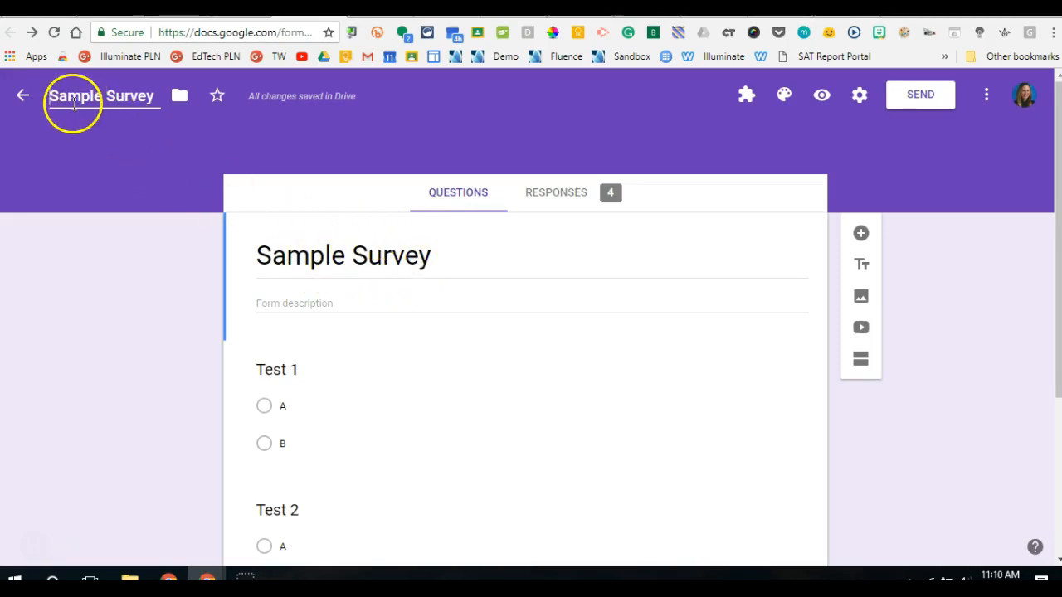
{"action": "left_click", "coordinate": [119, 324]}
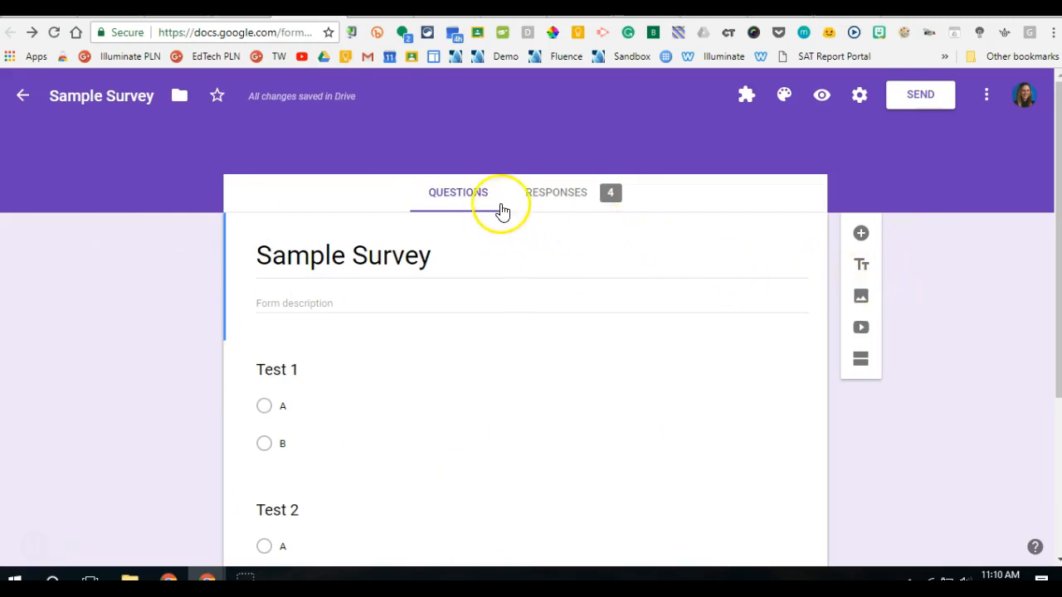
Unlink the Sample Survey form from its current response spreadsheet
{"action": "left_click", "coordinate": [555, 199]}
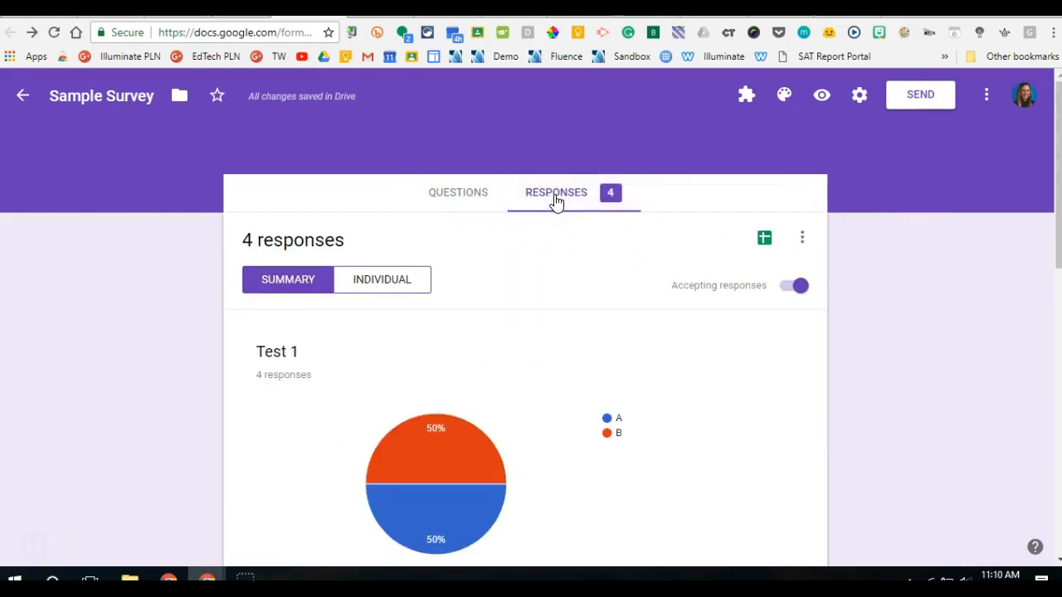
{"action": "left_click", "coordinate": [802, 239]}
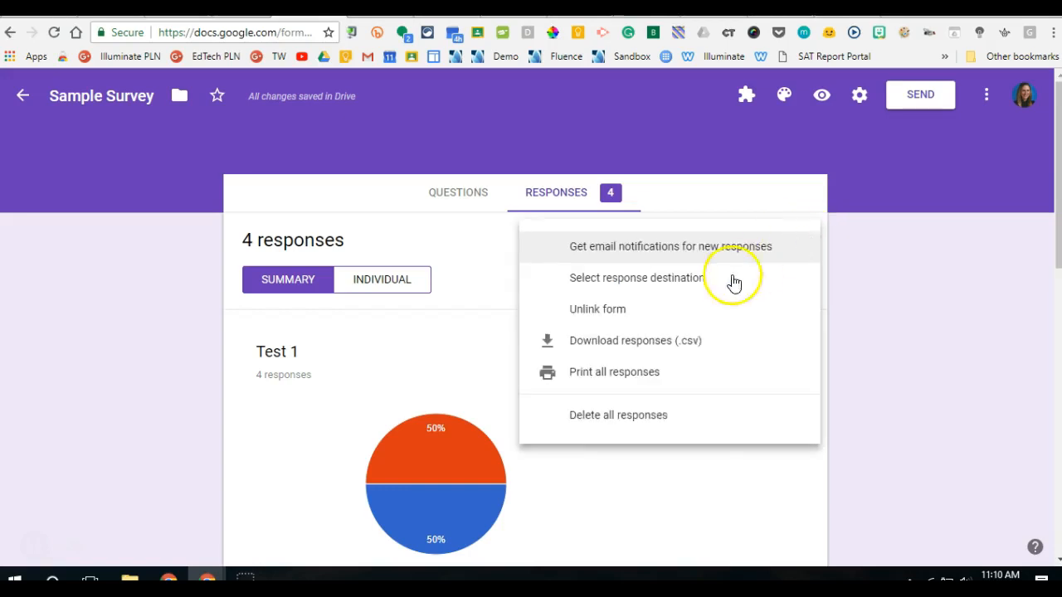
{"action": "left_click", "coordinate": [662, 313]}
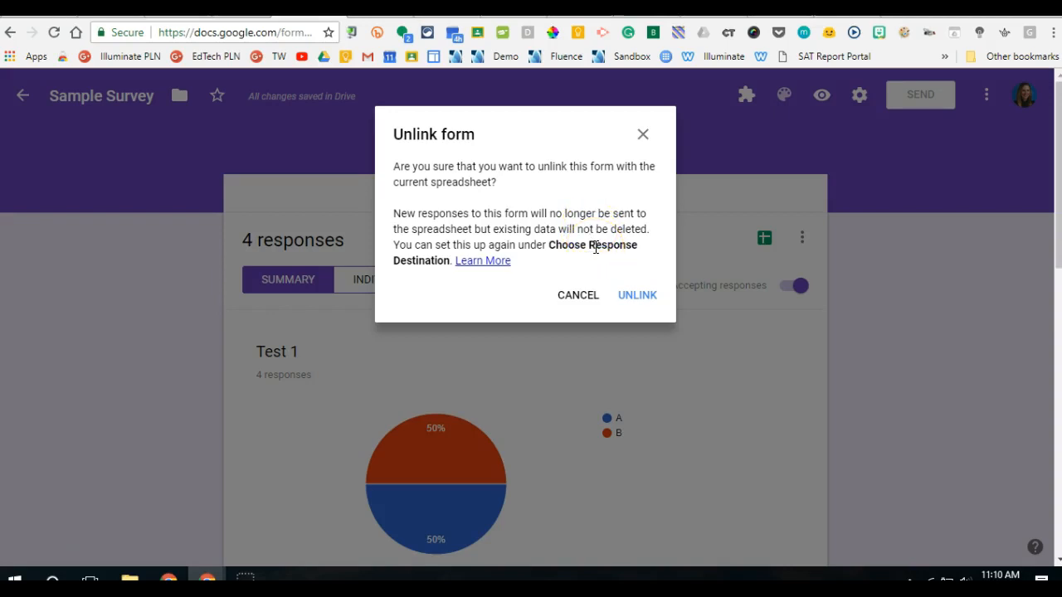
{"action": "left_click", "coordinate": [637, 297]}
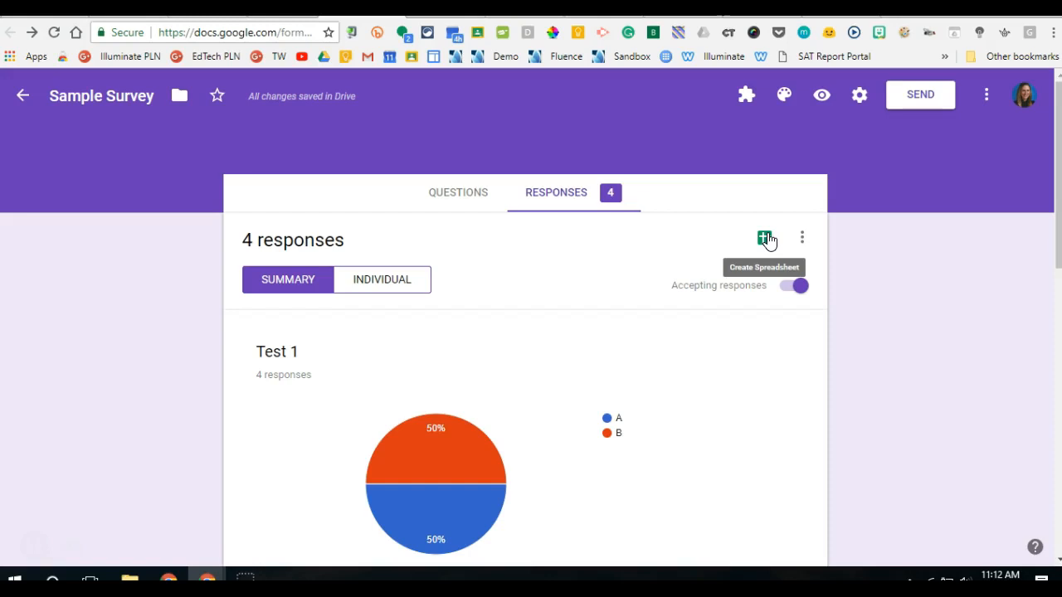
Check the data in the old response spreadsheet and delete all responses from the Sample Survey form
{"action": "left_click", "coordinate": [448, 10]}
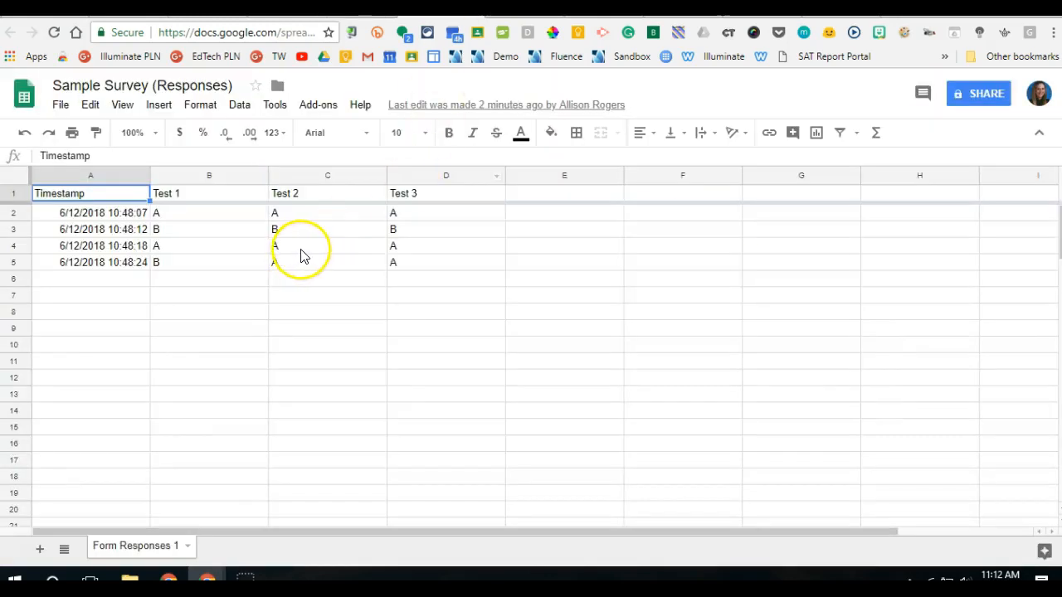
{"action": "left_click", "coordinate": [432, 10]}
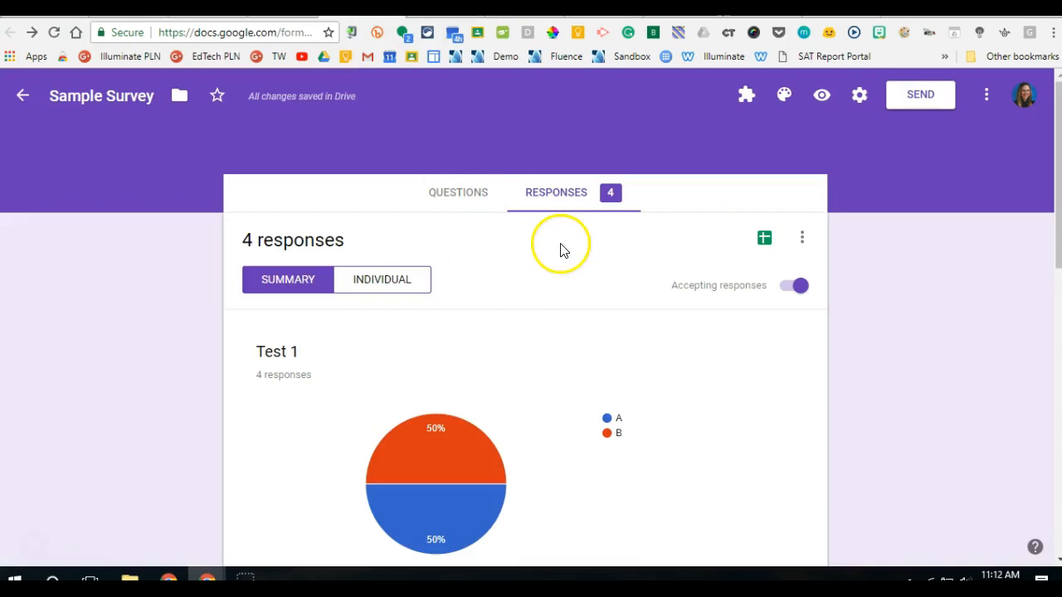
{"action": "left_click", "coordinate": [802, 238]}
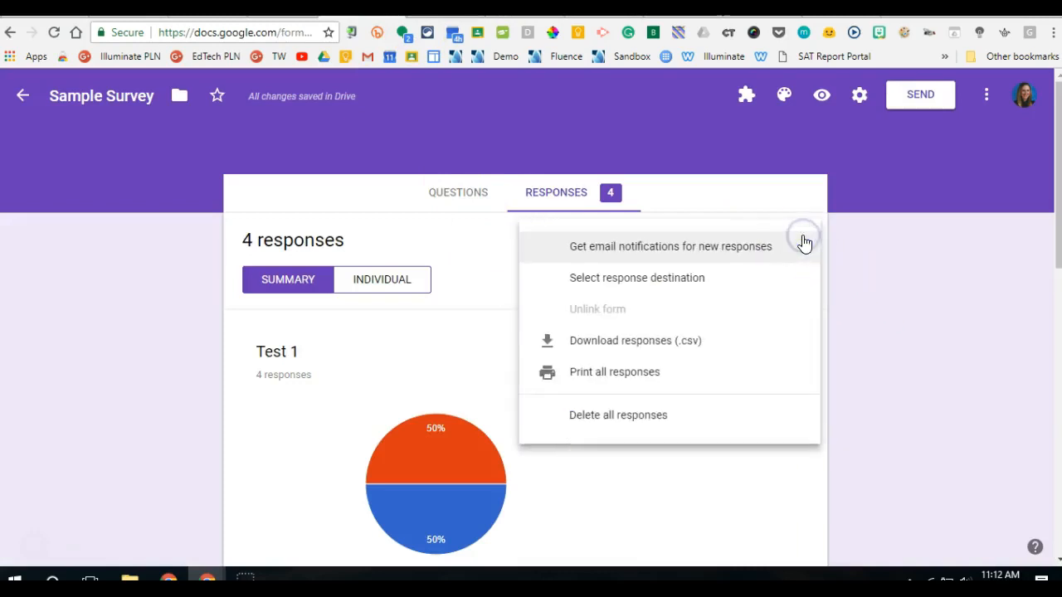
{"action": "left_click", "coordinate": [672, 419]}
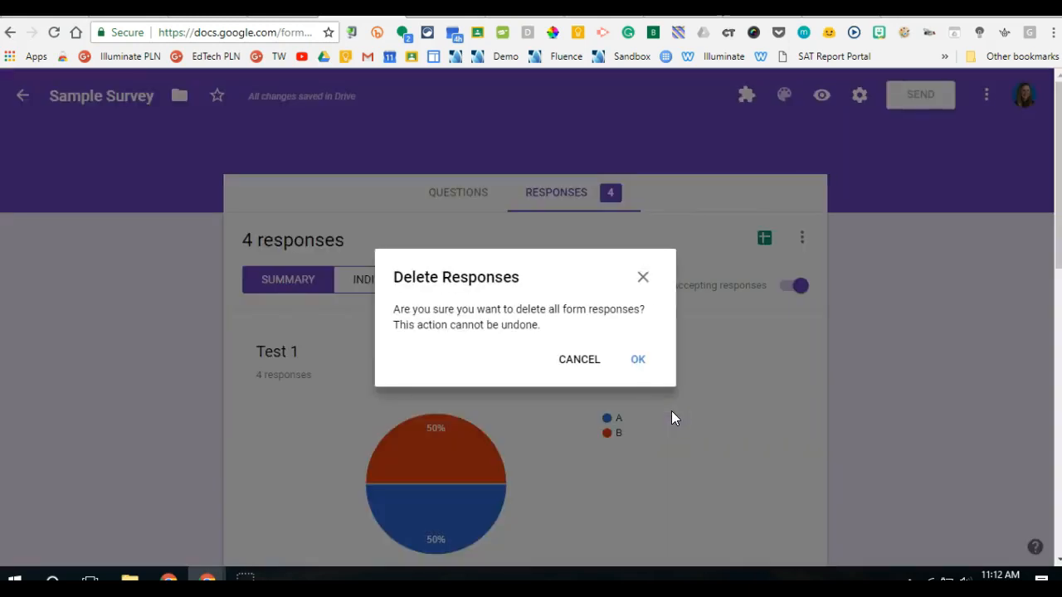
{"action": "left_click", "coordinate": [647, 368]}
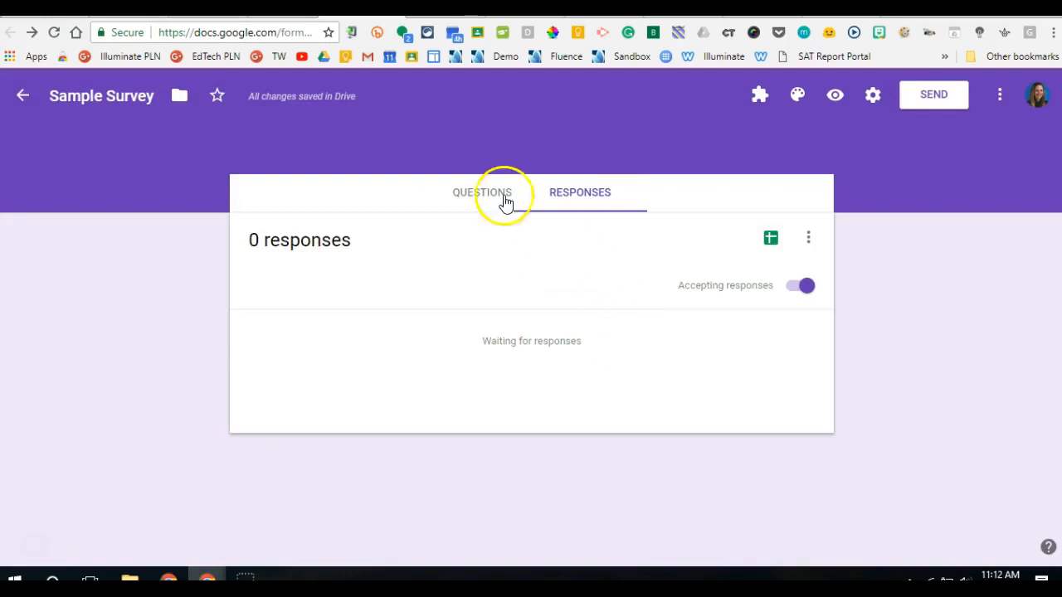
Check the Sample Survey form's questions and return to its responses
{"action": "left_click", "coordinate": [465, 195]}
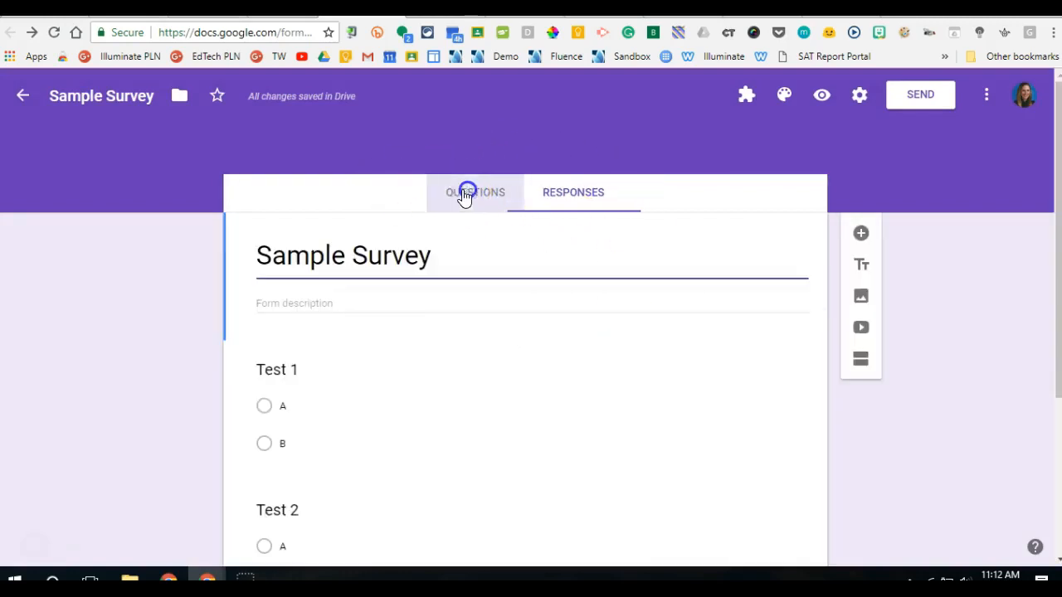
{"action": "scroll", "coordinate": [401, 324], "scroll_direction": "down", "scroll_amount": 2}
{"action": "scroll", "coordinate": [398, 356], "scroll_direction": "up", "scroll_amount": 2}
{"action": "left_click", "coordinate": [576, 199]}
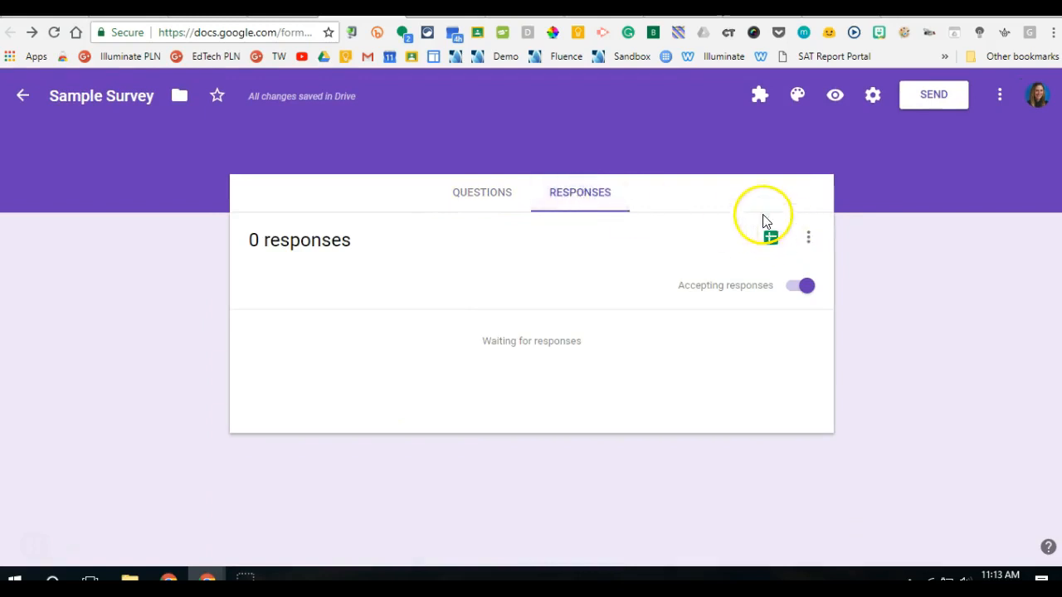
Create a new response spreadsheet named "Sample Survey (Responses)" for the Sample Survey form
{"action": "left_click", "coordinate": [772, 242]}
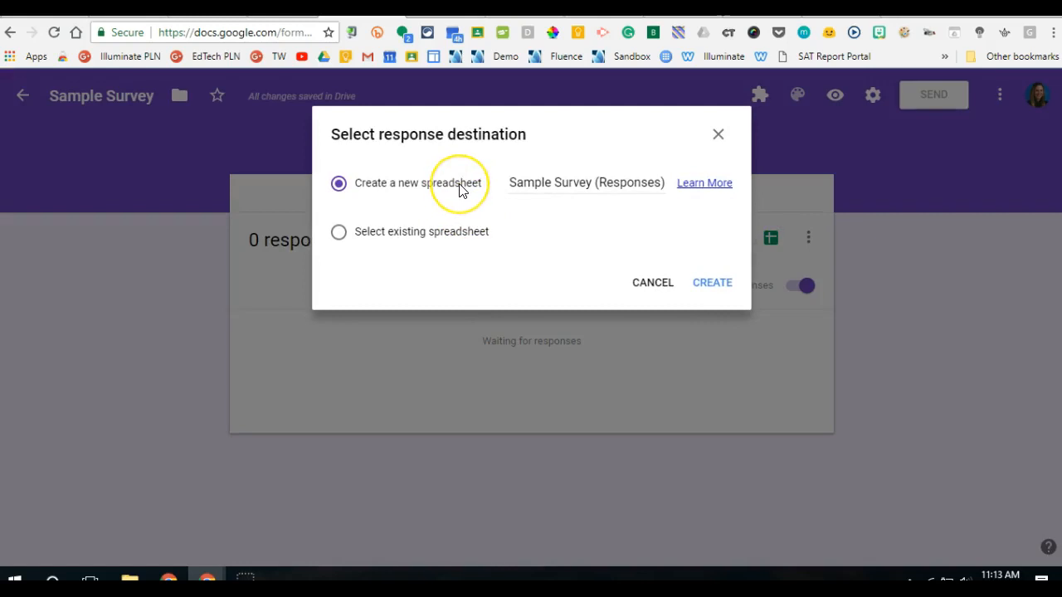
{"action": "left_click", "coordinate": [714, 285]}
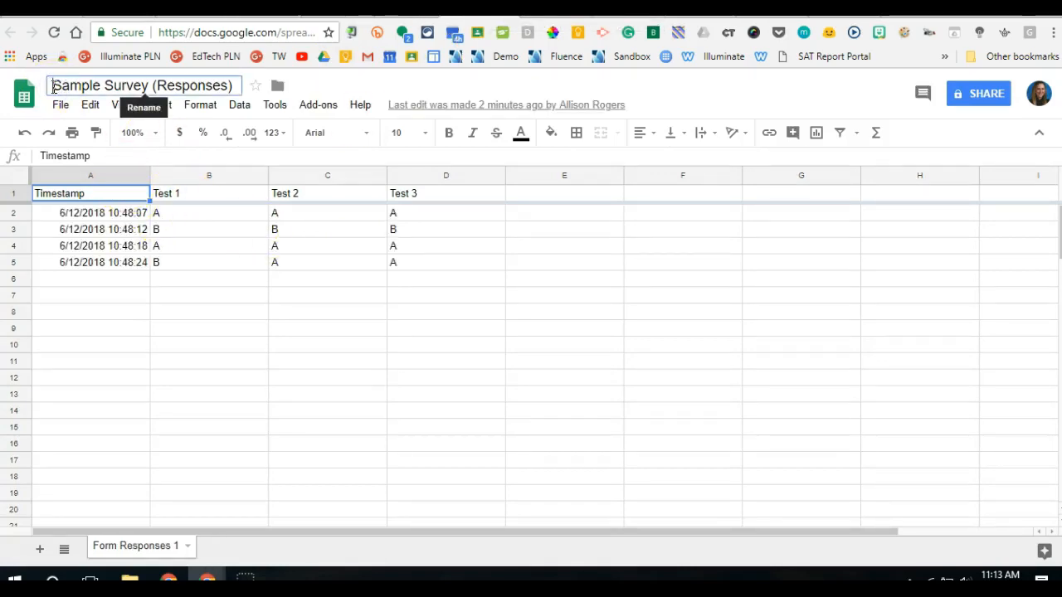
Prefix the old response spreadsheet's name with "17-18" and rename the new, empty one "18-19 Sample Survey (Responses)"
{"action": "type", "text": "-18"}
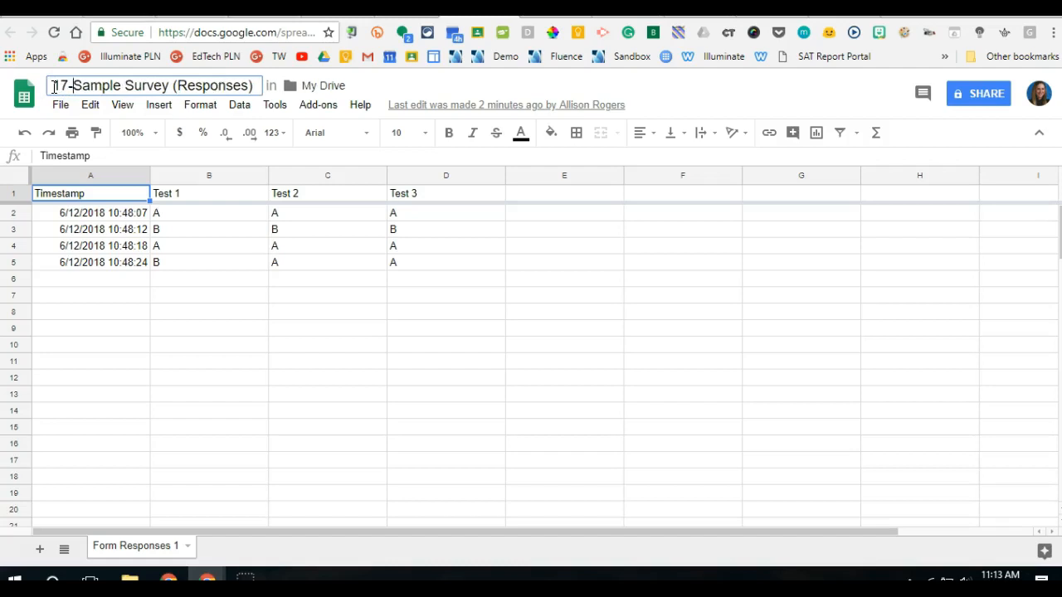
{"action": "left_click", "coordinate": [121, 48]}
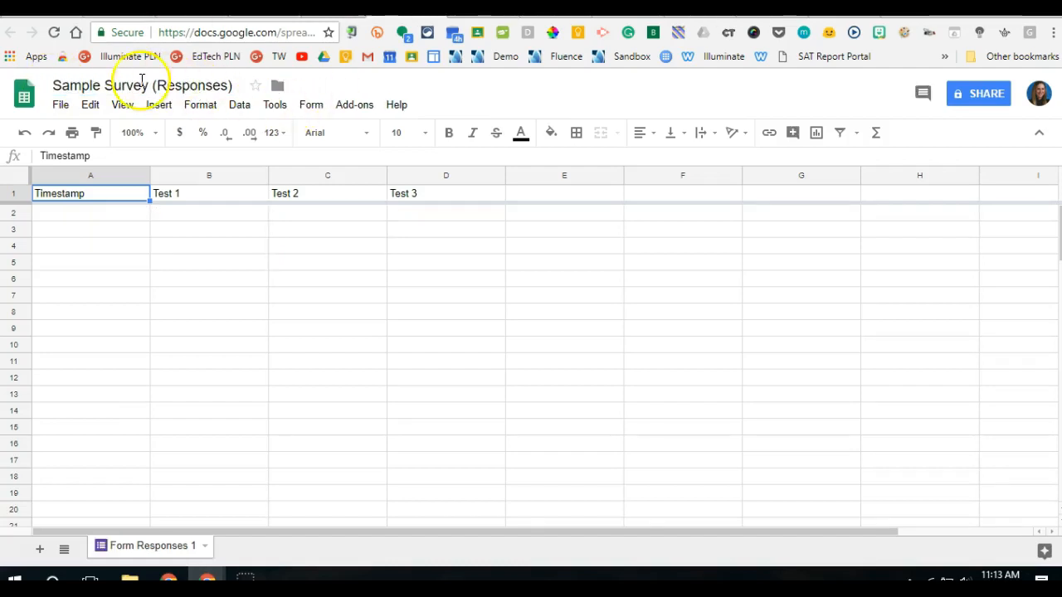
{"action": "left_click", "coordinate": [53, 85]}
{"action": "type", "text": "18-19"}
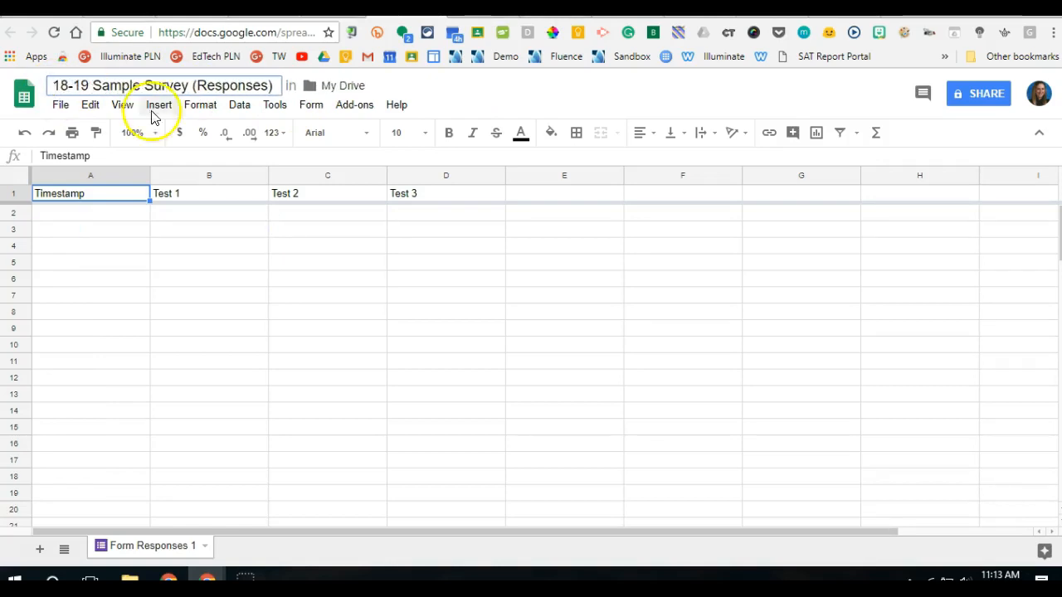
Review the Sample Survey form's responses and questions, and return to the new 18-19 response spreadsheet
{"action": "left_click", "coordinate": [327, 10]}
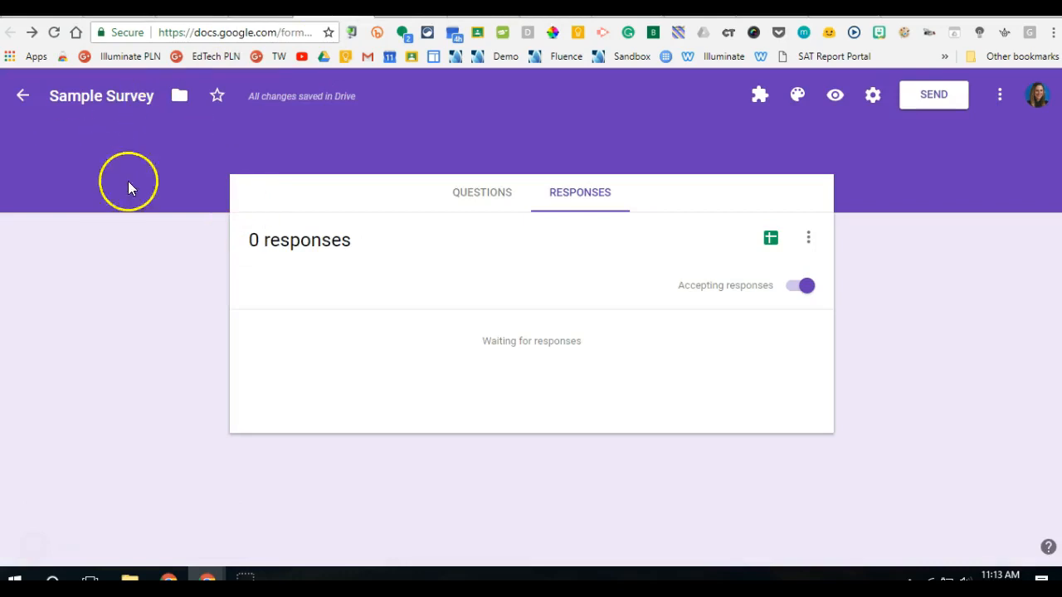
{"action": "left_click", "coordinate": [462, 194]}
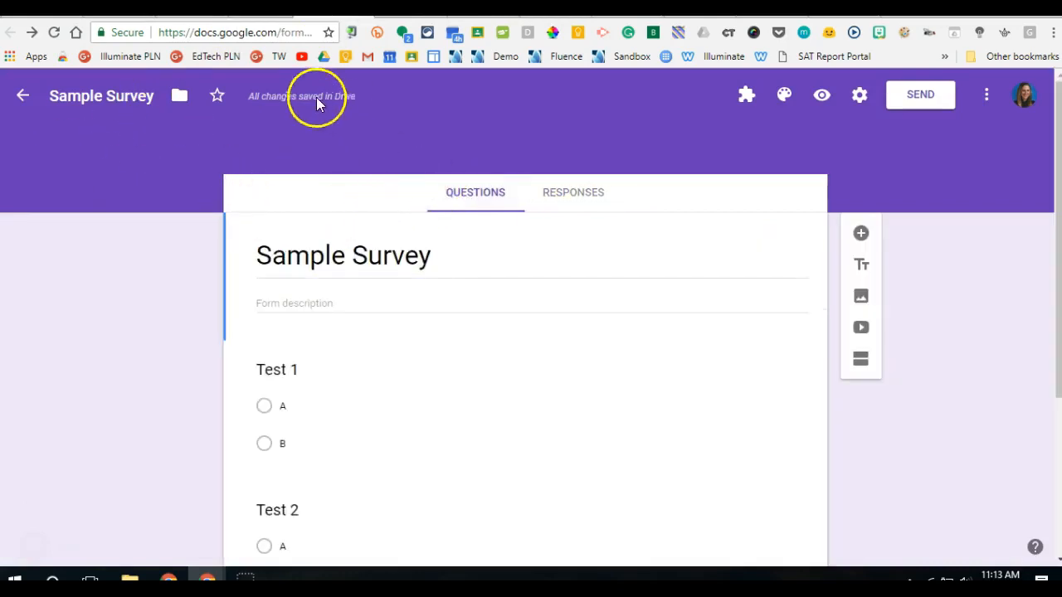
{"action": "left_click", "coordinate": [407, 8]}
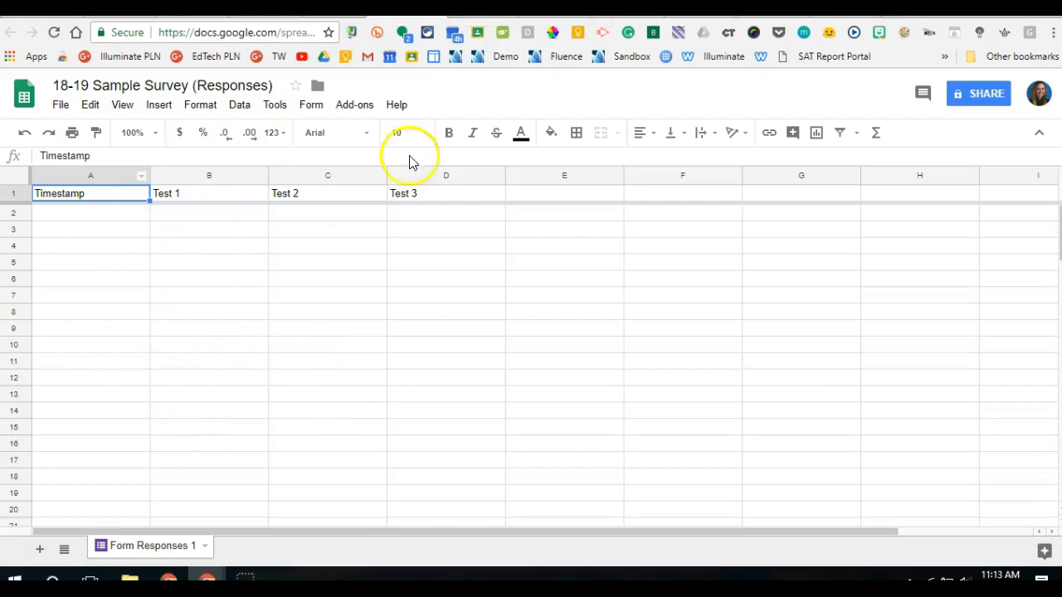
{"action": "left_click", "coordinate": [478, 9]}
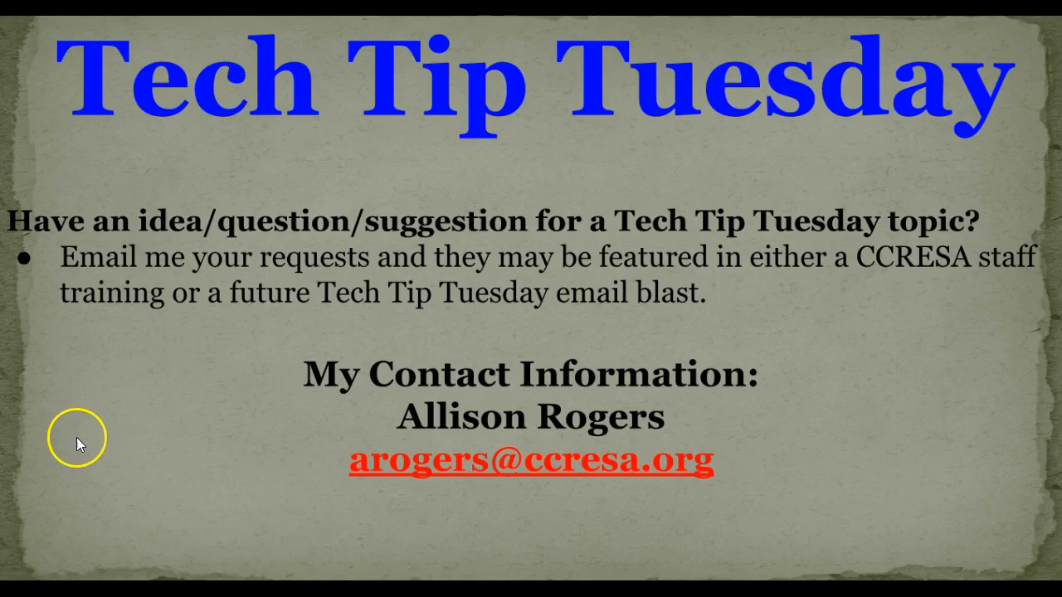
{"action": "mouse_move", "coordinate": [59, 493]}
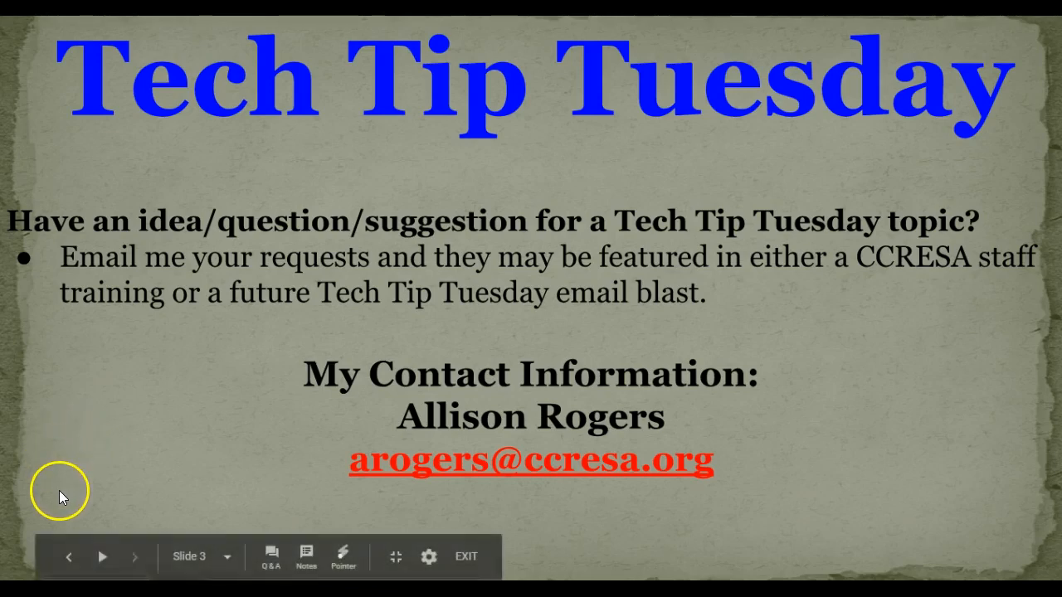